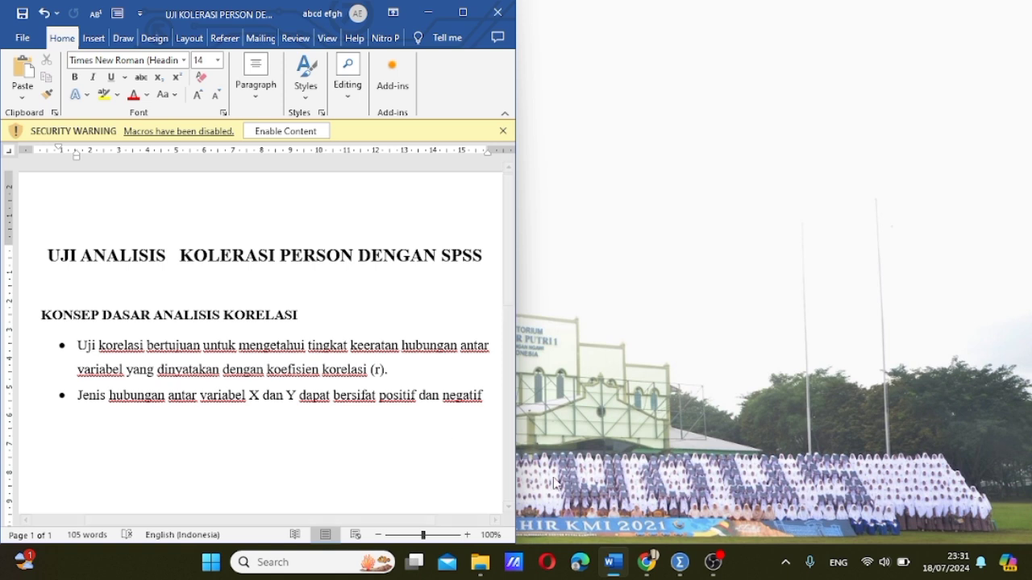
# Check the Motivasi and Kinerja source table in Google Sheets in Chrome and switch to the SPSS Statistics Data Editor
pyautogui.moveTo(649, 565)
pyautogui.click(656, 530)
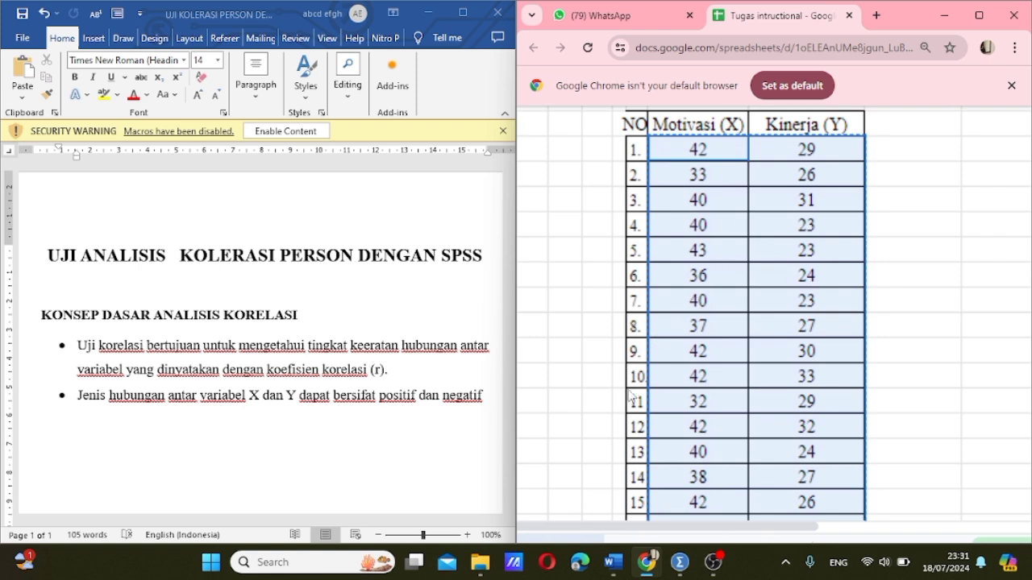
pyautogui.moveTo(684, 574)
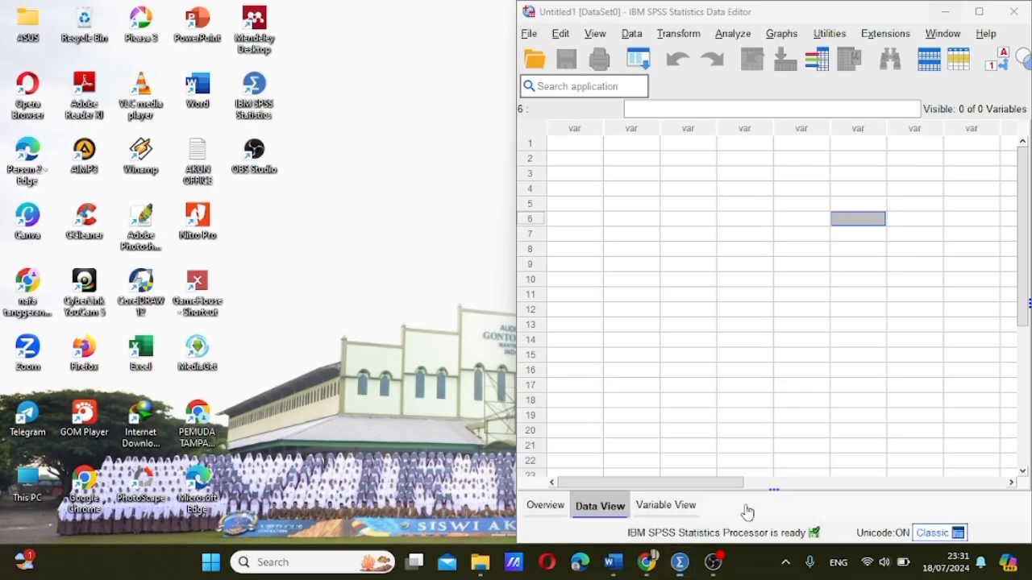
pyautogui.click(746, 511)
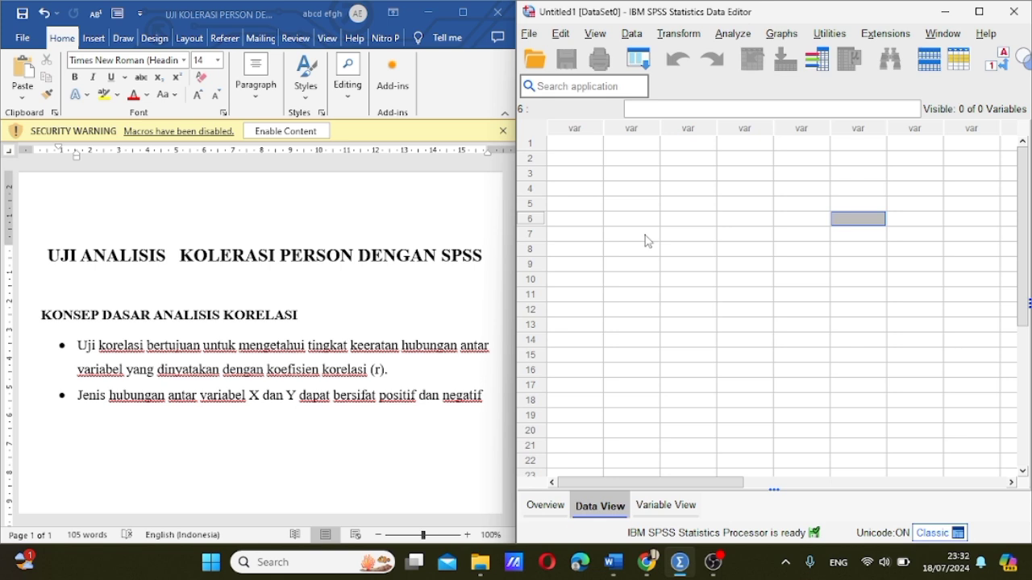
# Define two variables named X and Y in the first two rows of the variable definitions
pyautogui.click(657, 506)
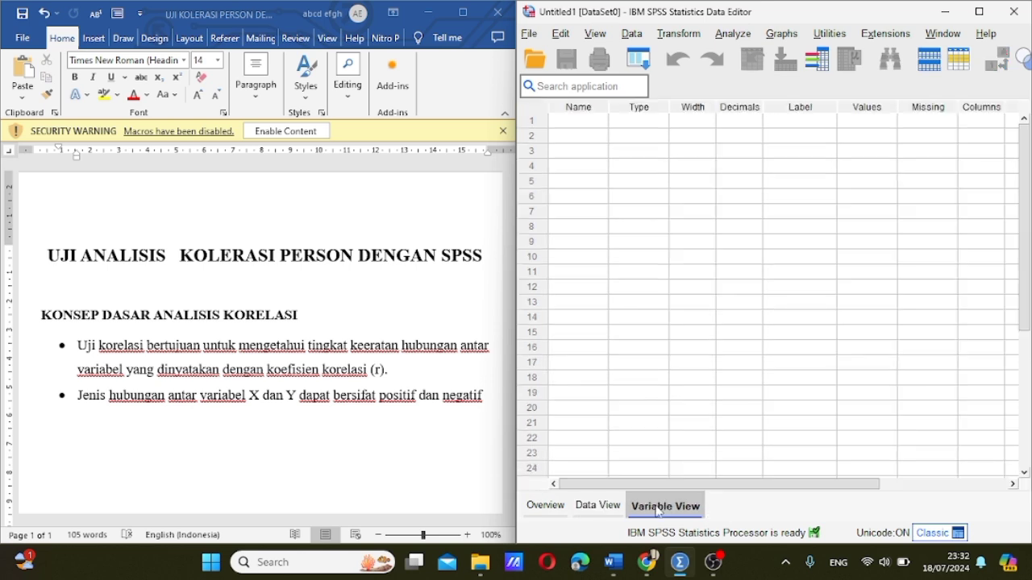
pyautogui.click(584, 121)
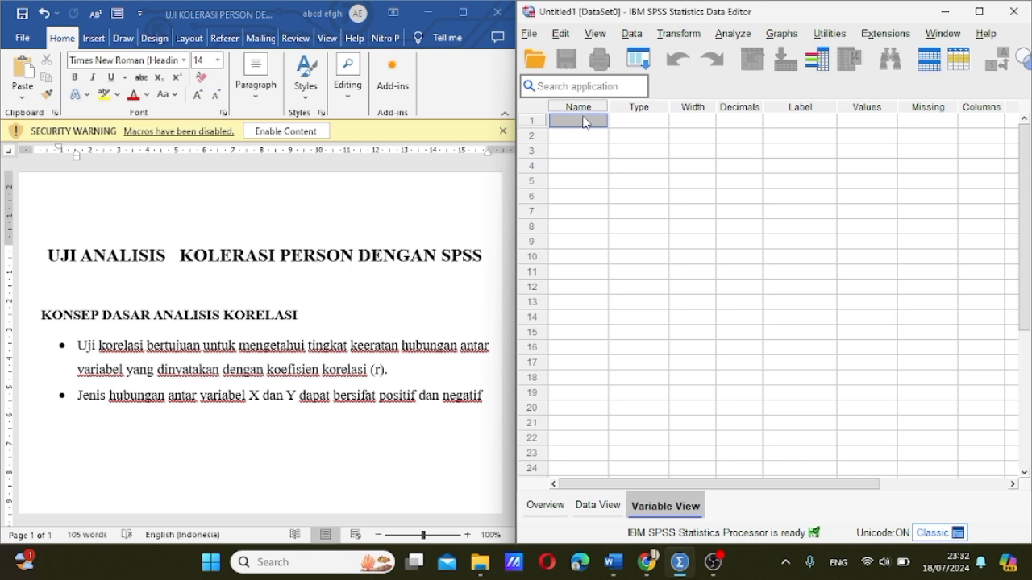
pyautogui.write('X')
pyautogui.click(575, 137)
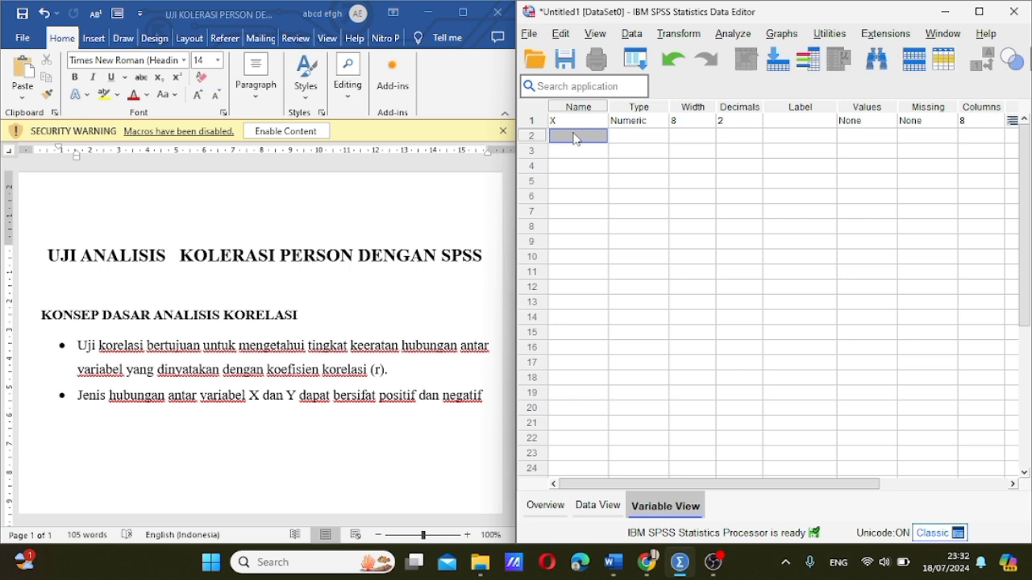
pyautogui.write('Y')
# Label variable X as Motivasi and variable Y as Kinerja
pyautogui.click(792, 121)
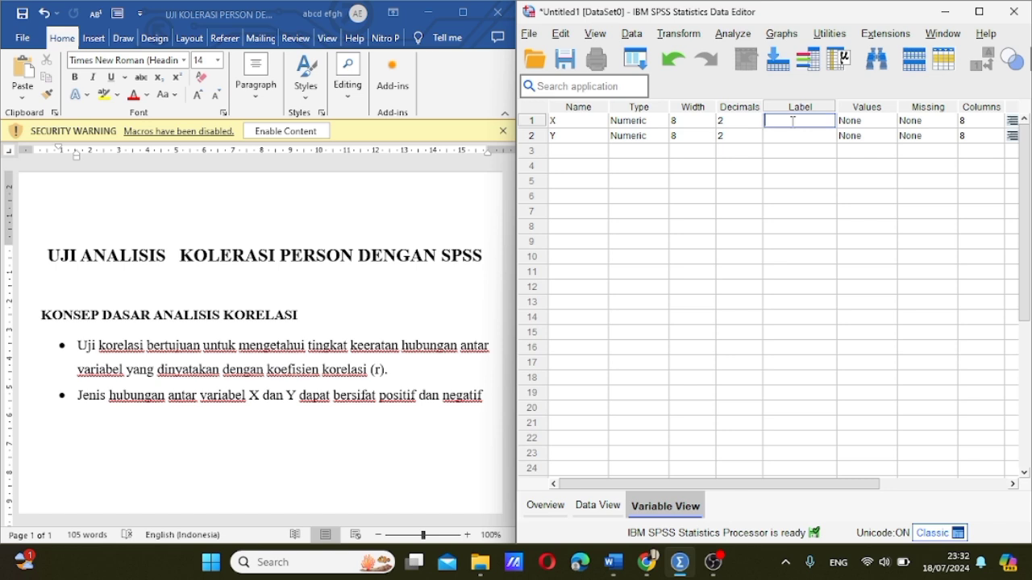
pyautogui.write('Motivasi')
pyautogui.click(784, 134)
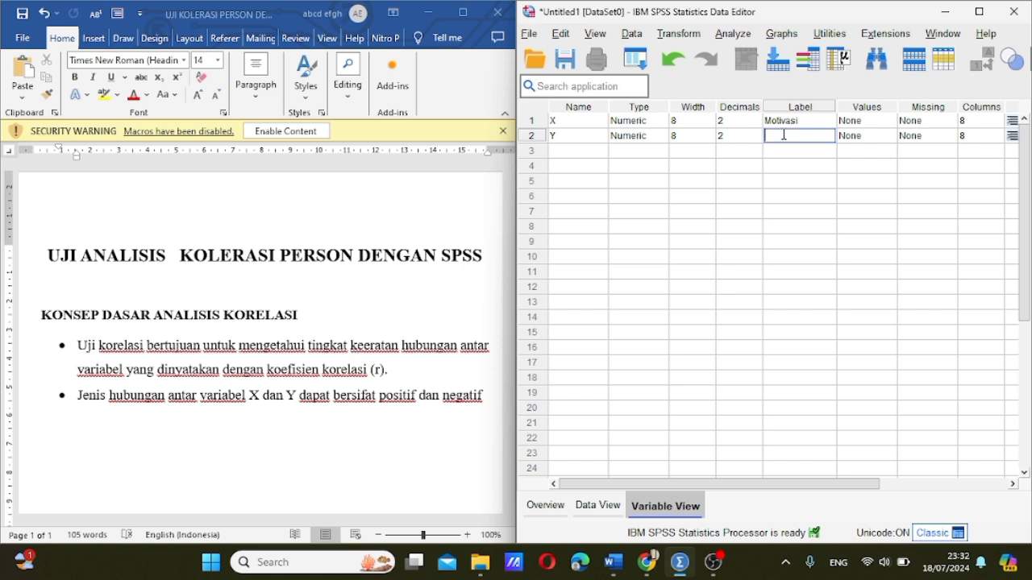
pyautogui.write('Kinerja')
# Review the source table in Google Sheets and paste its copied Motivasi and Kinerja values into SPSS columns X and Y from row 1
pyautogui.click(595, 506)
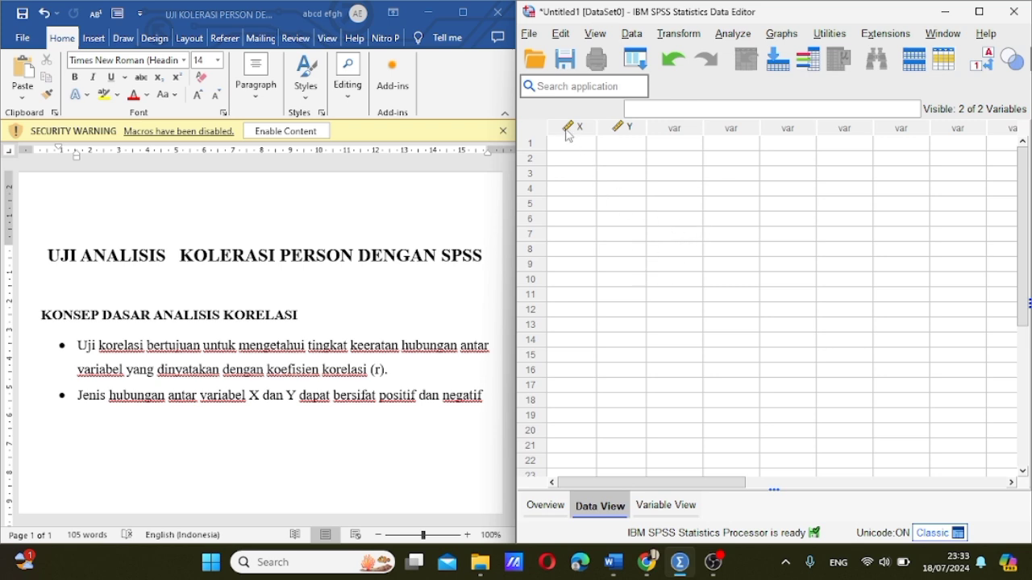
pyautogui.moveTo(628, 137)
pyautogui.moveTo(641, 566)
pyautogui.moveTo(666, 499)
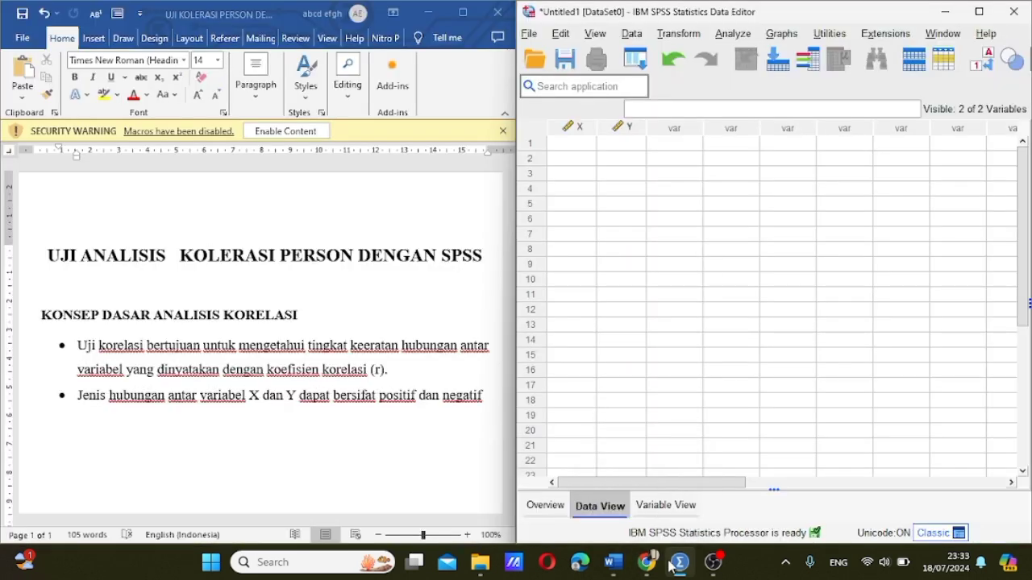
pyautogui.click(653, 568)
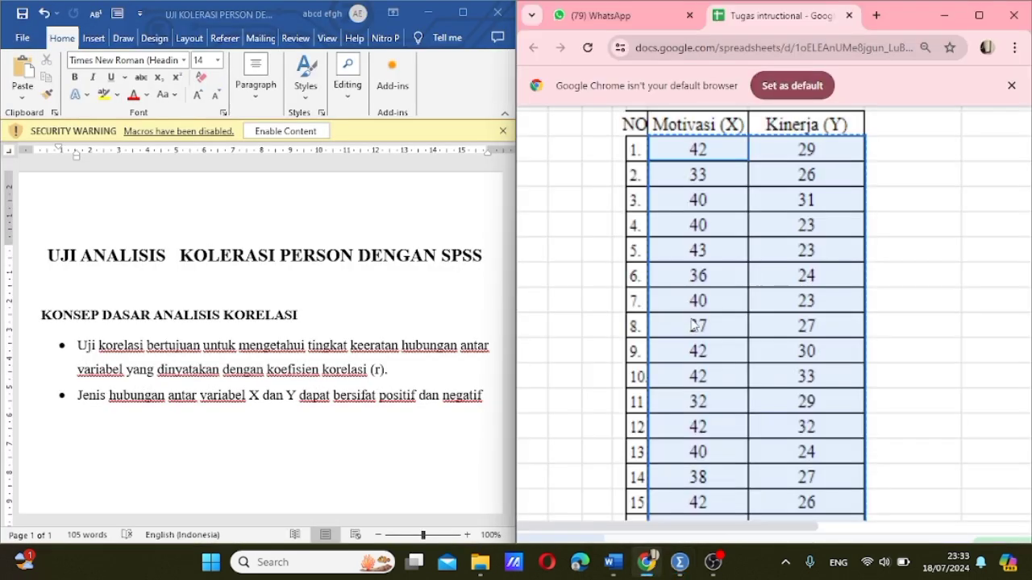
pyautogui.scroll(-1, 698, 172)
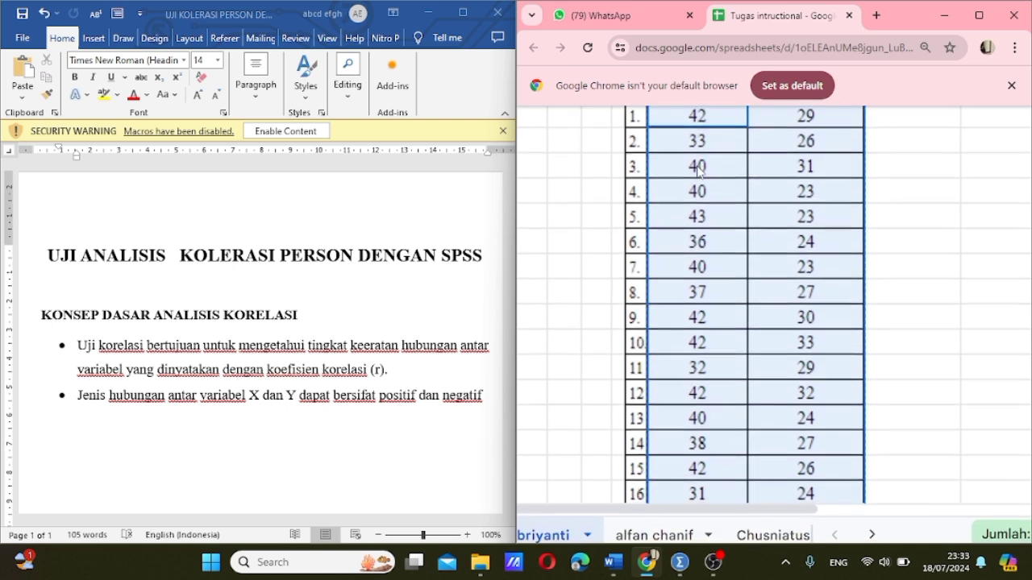
pyautogui.scroll(1, 699, 173)
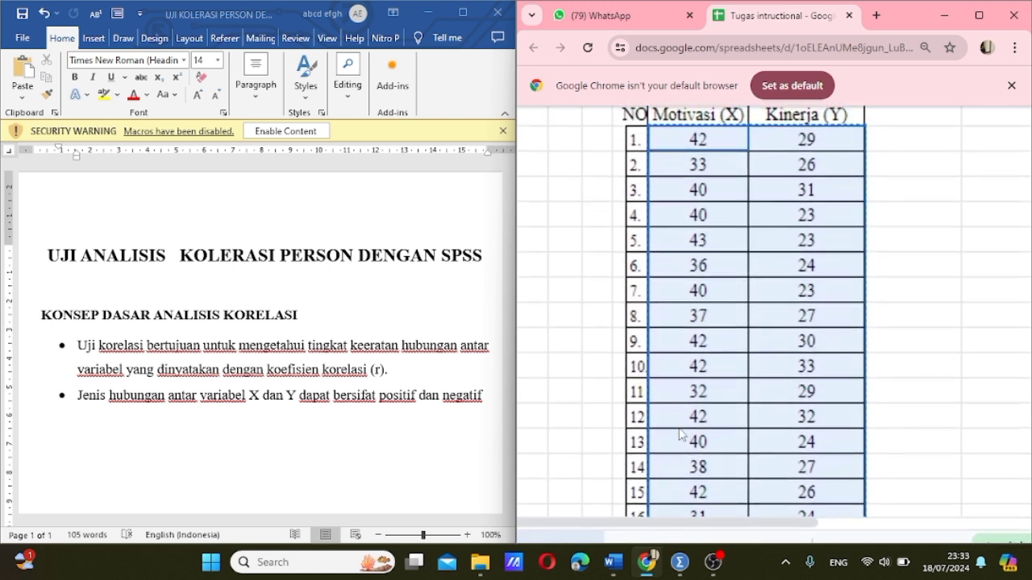
pyautogui.moveTo(681, 564)
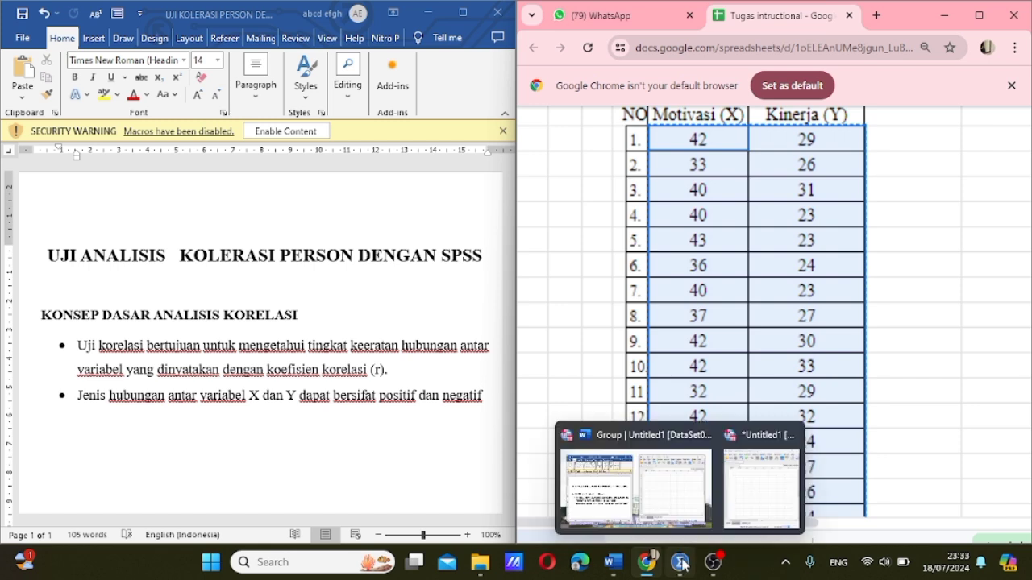
pyautogui.click(737, 495)
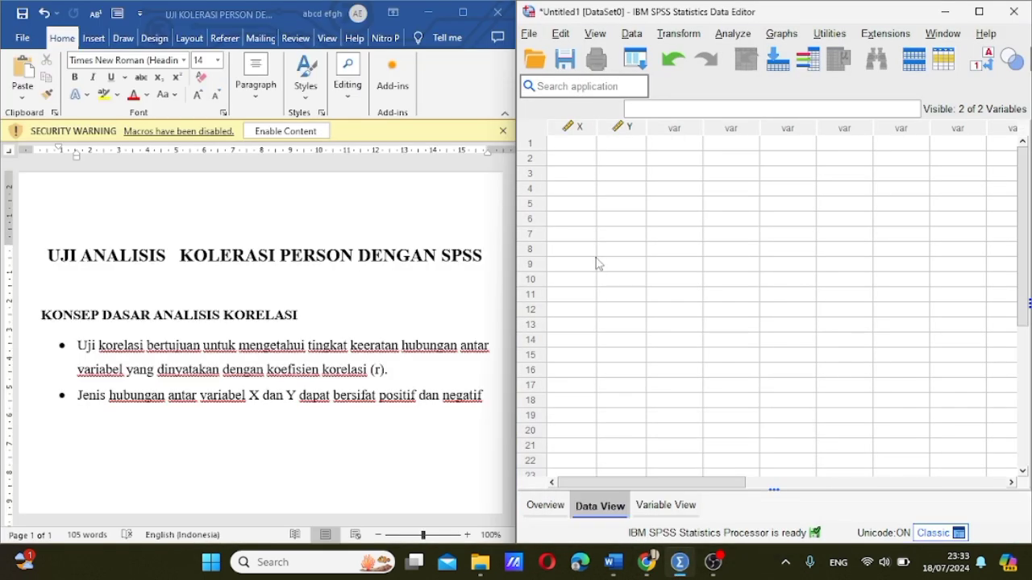
pyautogui.click(584, 146)
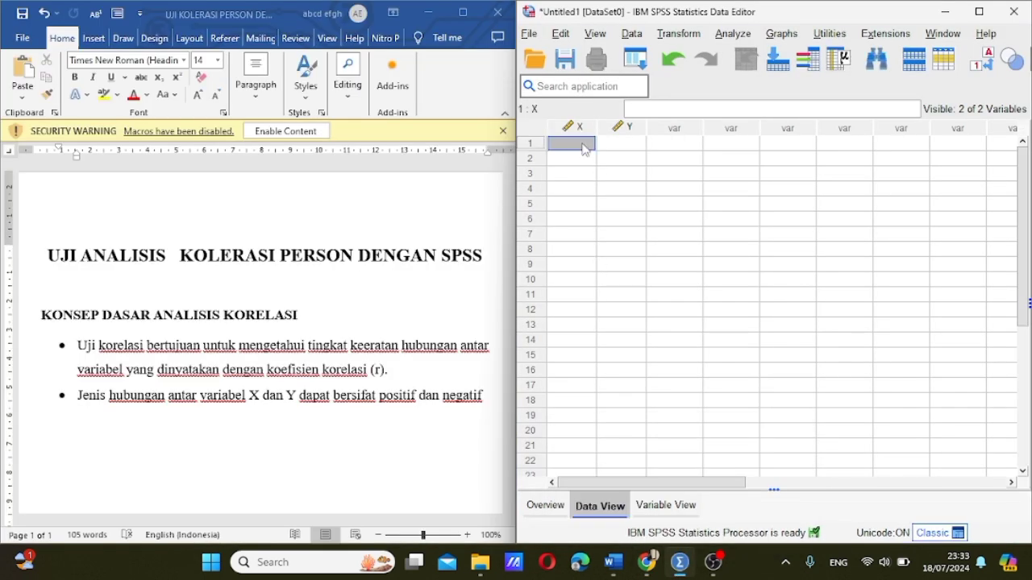
pyautogui.hotkey('ctrl', 'v')
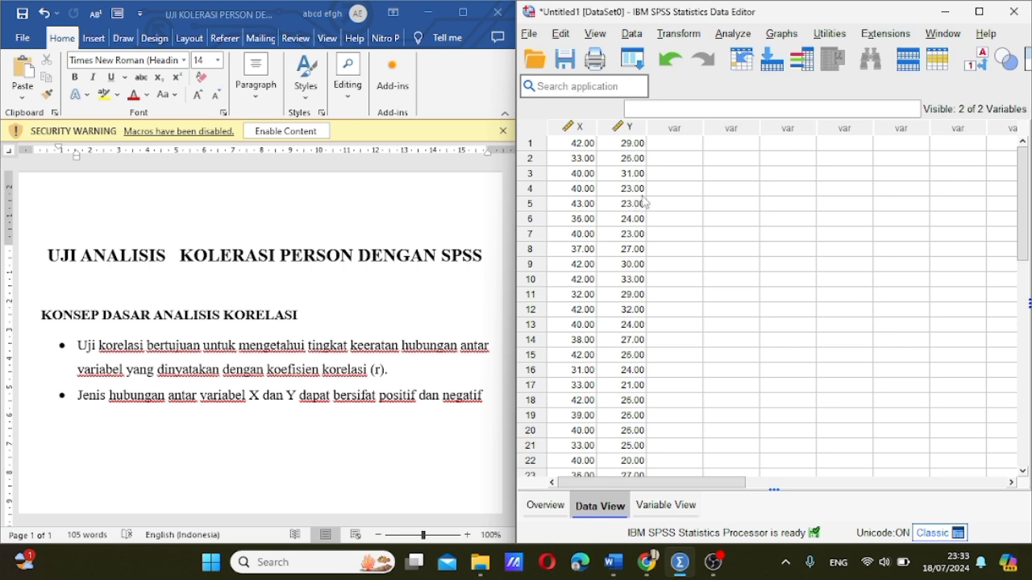
# Run a two-tailed bivariate Pearson correlation on Motivasi [X] and Kinerja [Y], with significant correlations flagged
pyautogui.click(734, 35)
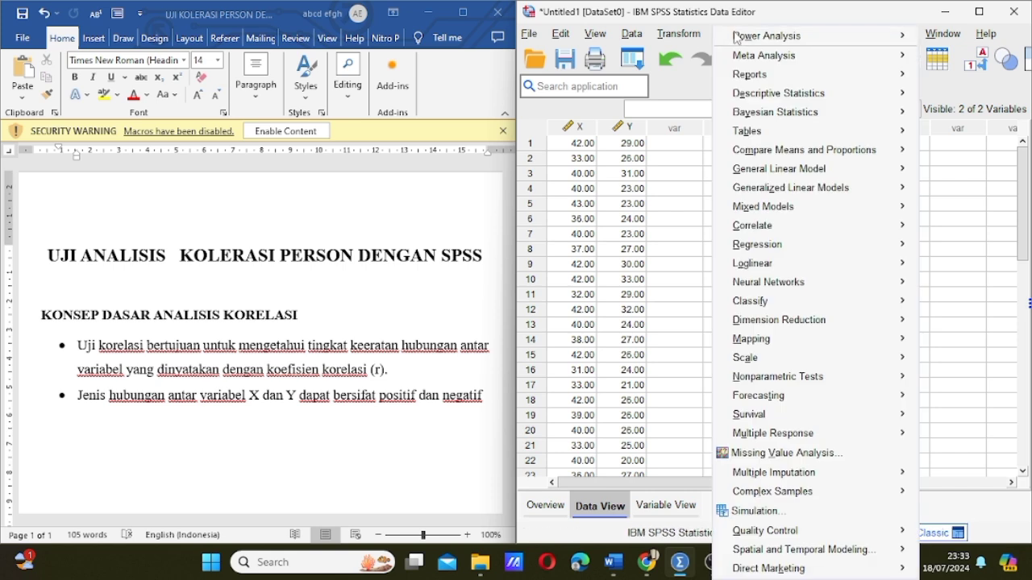
pyautogui.moveTo(738, 232)
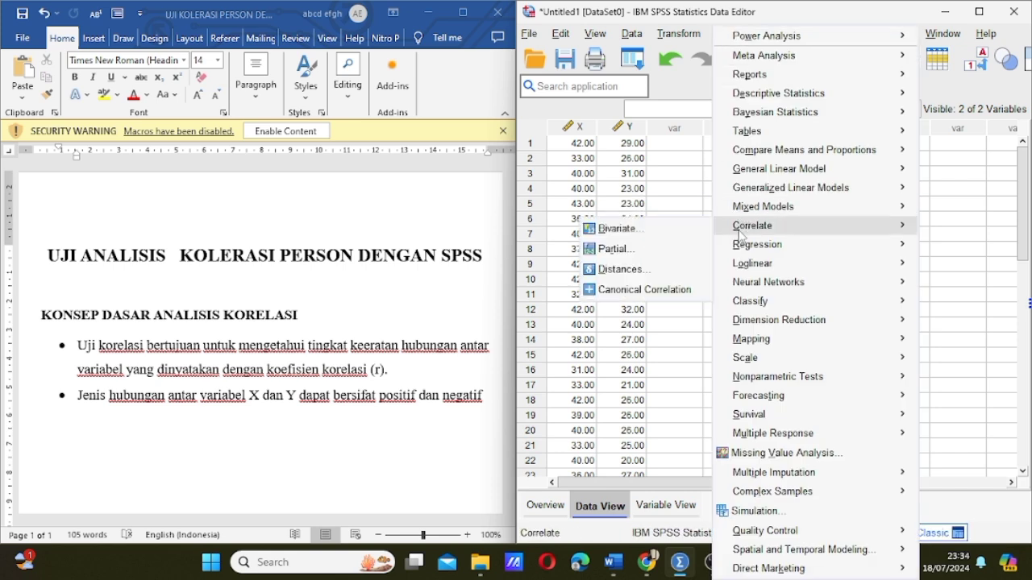
pyautogui.click(653, 233)
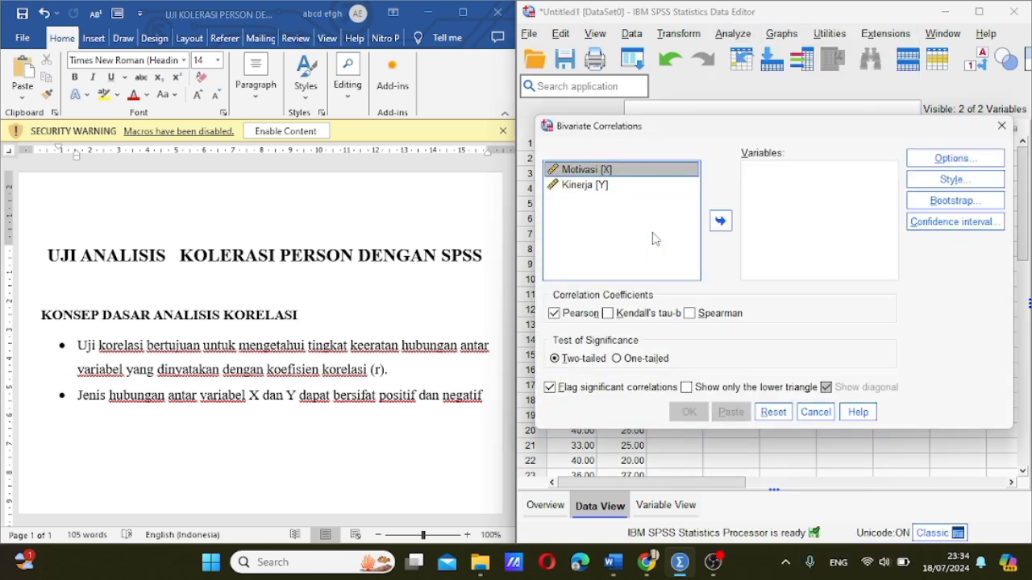
pyautogui.click(581, 176)
pyautogui.moveTo(581, 183); pyautogui.dragTo(737, 171)
pyautogui.moveTo(624, 178); pyautogui.dragTo(770, 175)
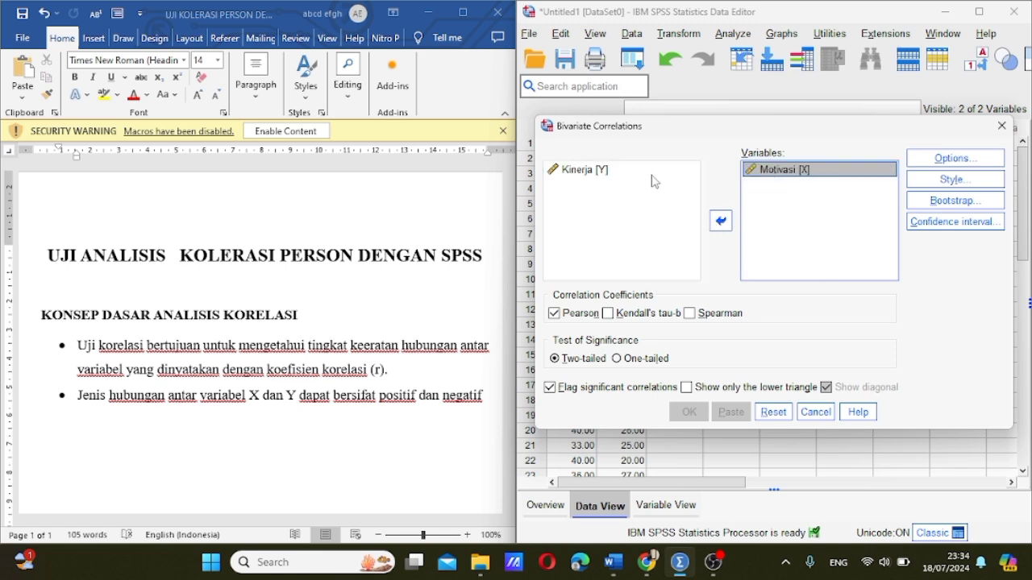
pyautogui.moveTo(607, 175); pyautogui.dragTo(758, 201)
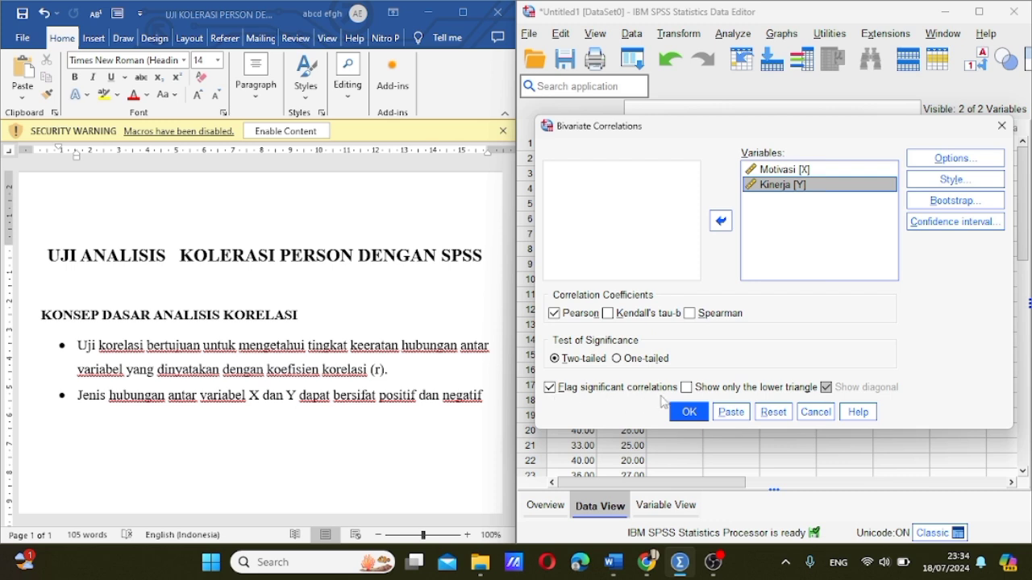
pyautogui.click(687, 413)
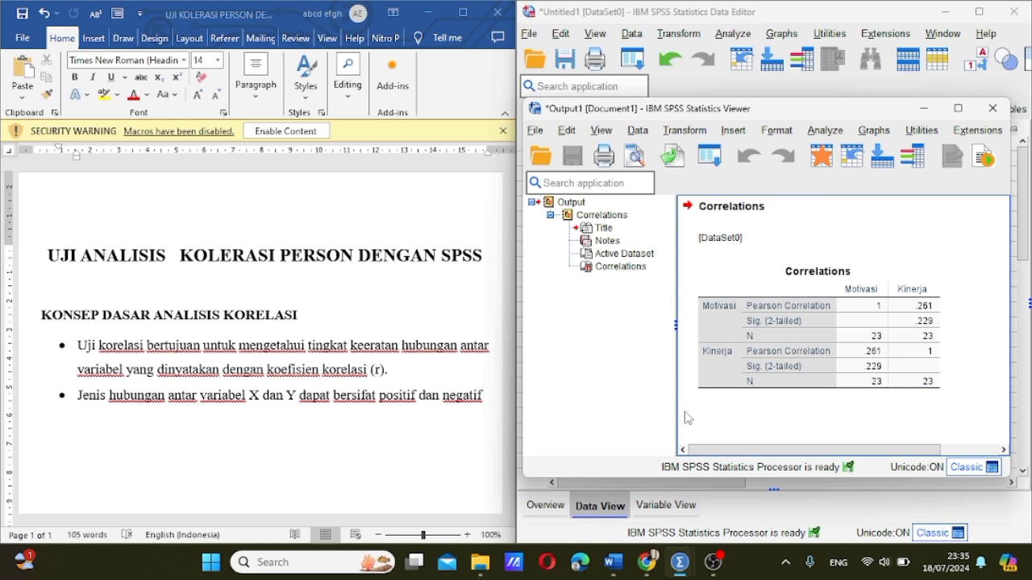
# Compare the significance and Pearson Correlation values in the Correlations table with the decision rules and relationship guidelines in the Word document
pyautogui.click(719, 343)
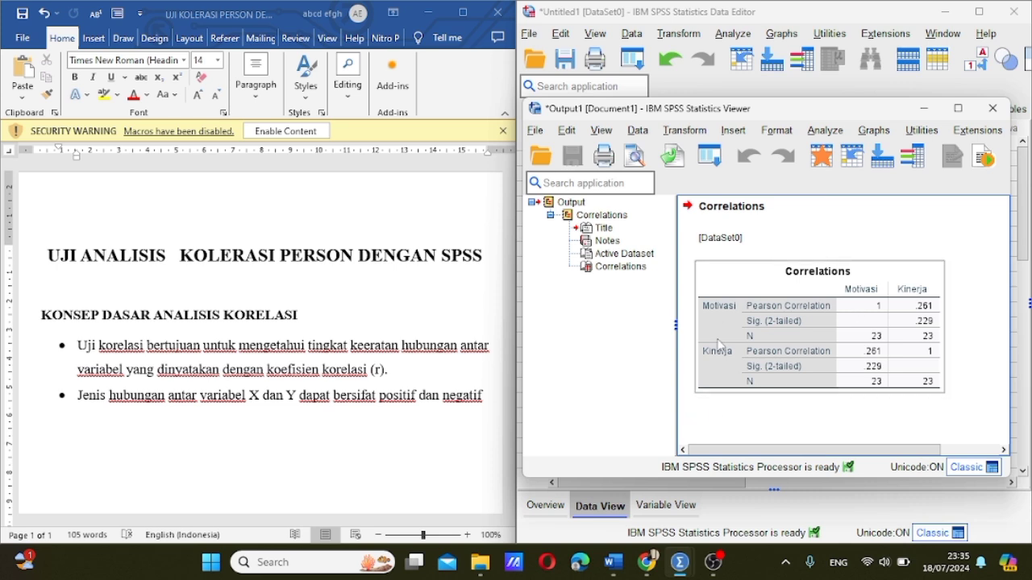
pyautogui.click(816, 399)
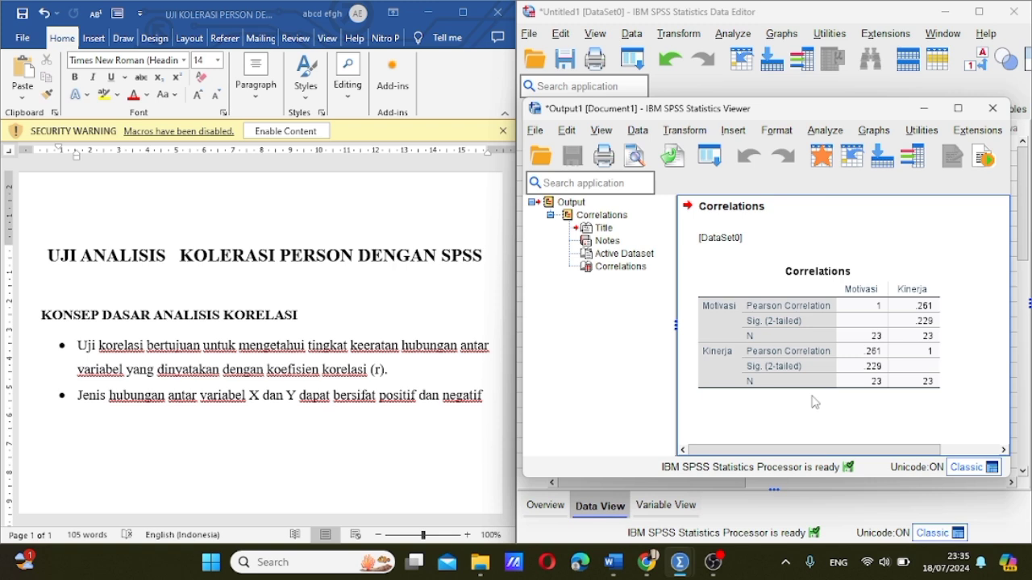
pyautogui.scroll(-8, 414, 387)
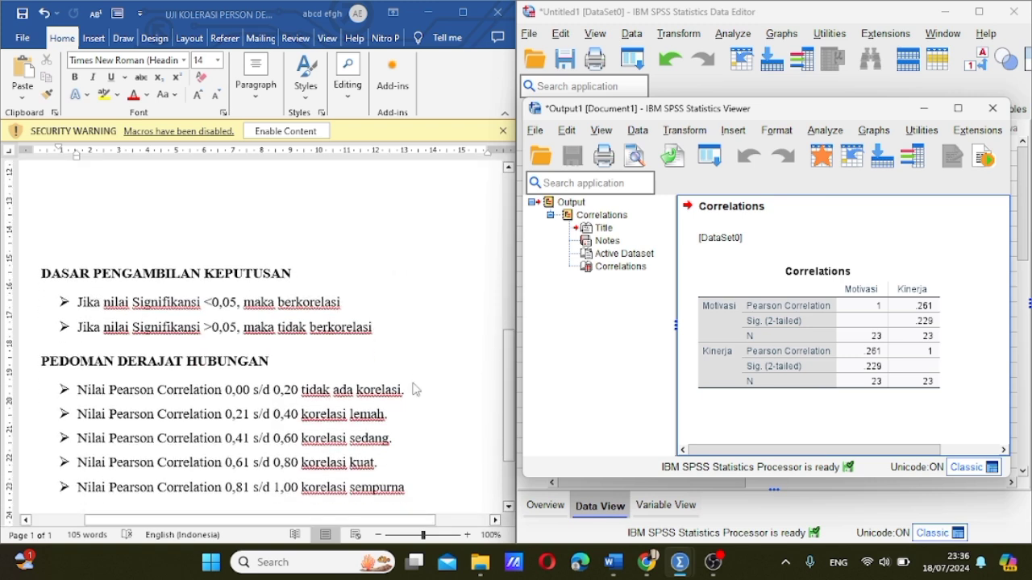
pyautogui.scroll(-1, 414, 389)
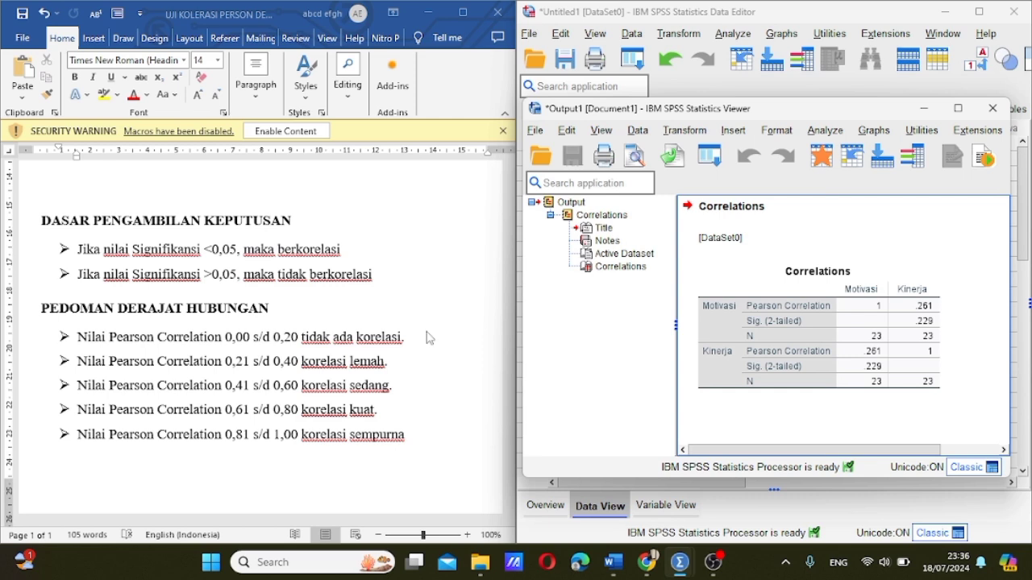
pyautogui.click(925, 332)
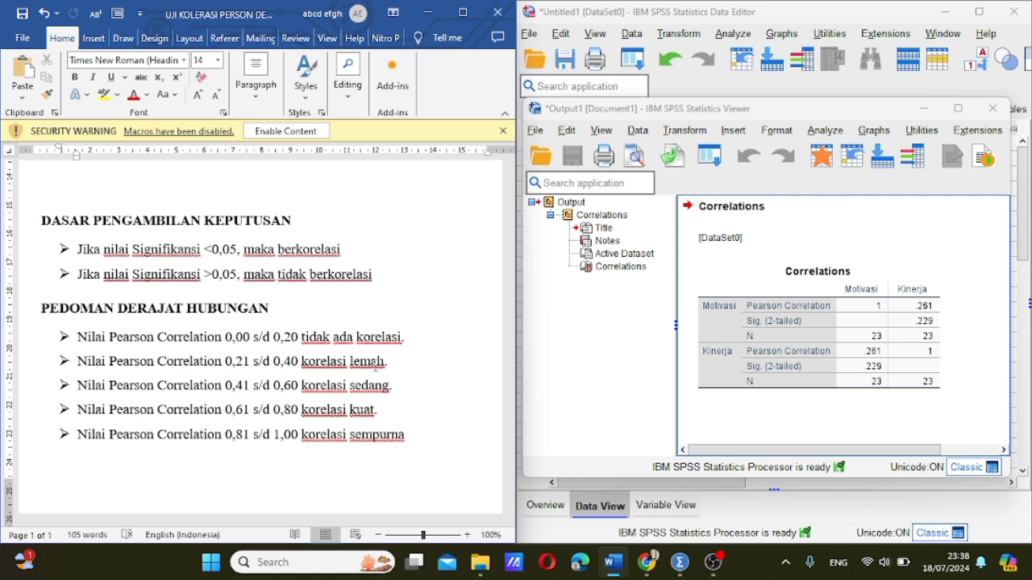
pyautogui.click(873, 360)
pyautogui.scroll(10, 367, 333)
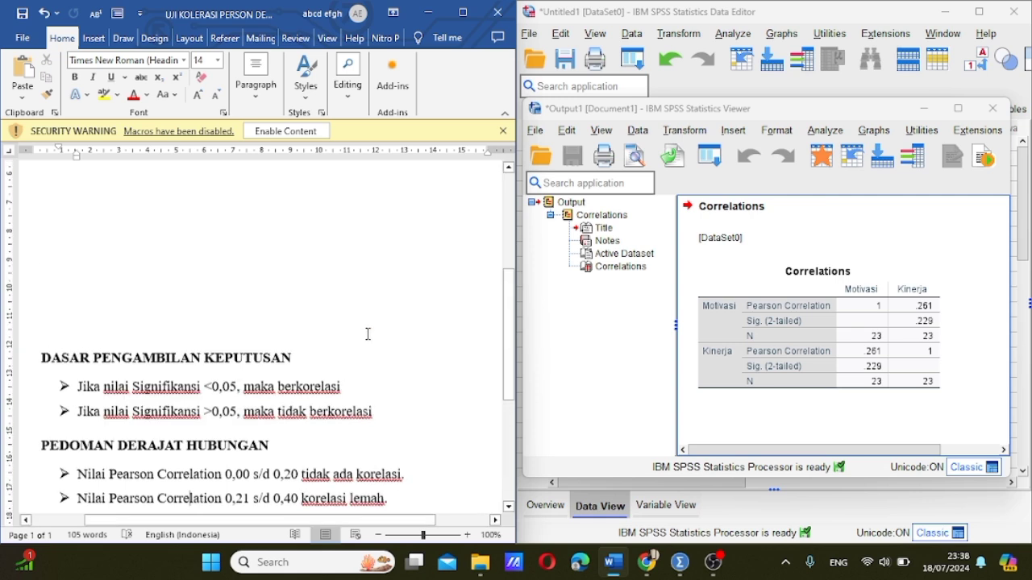